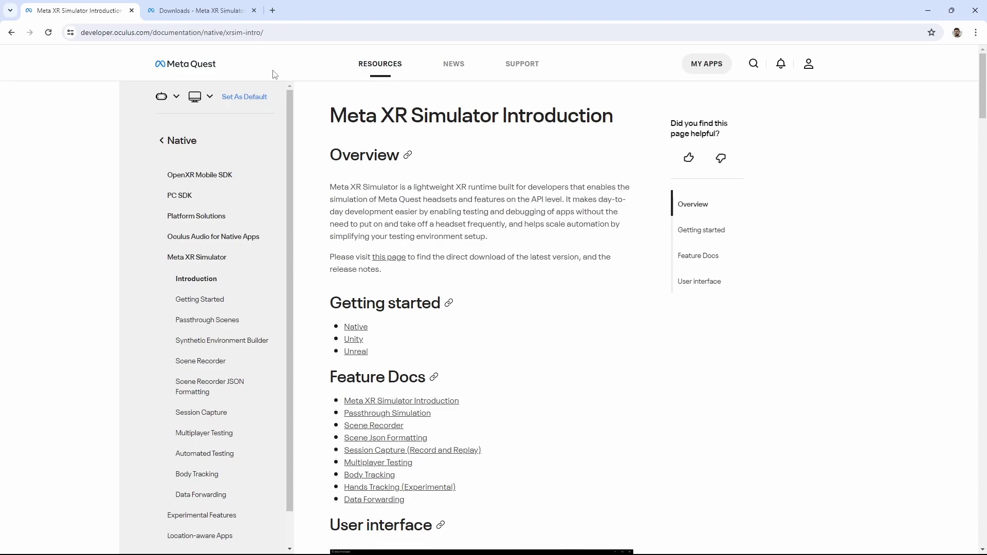
# Step: Accept the licence terms and download version 65 of the Meta XR Simulator
pyautogui.click(237, 14)
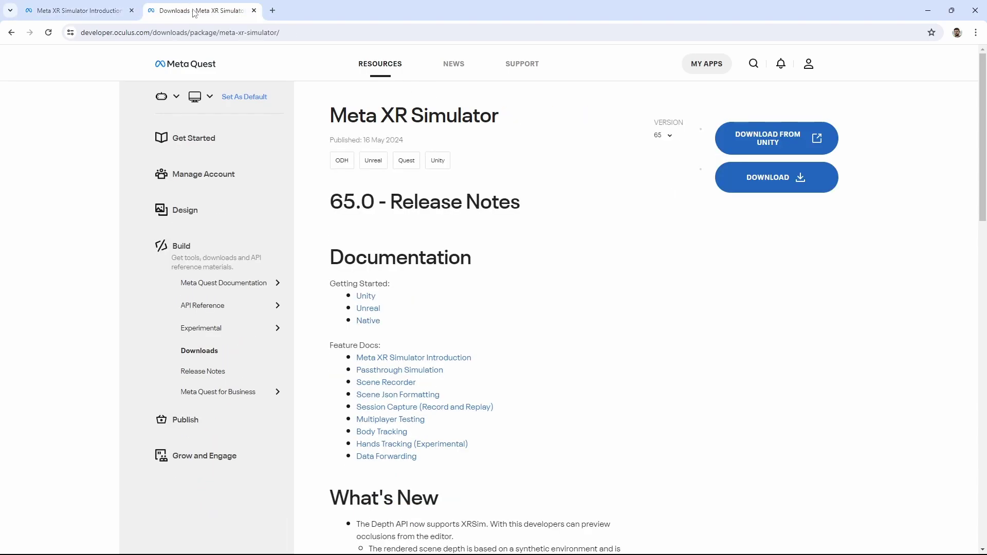
pyautogui.click(776, 181)
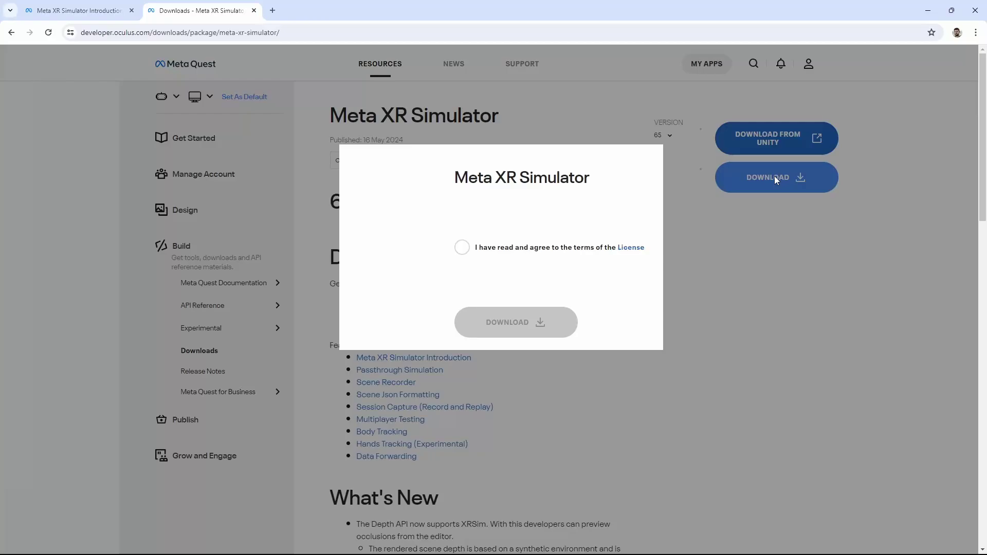
pyautogui.click(465, 253)
pyautogui.click(535, 324)
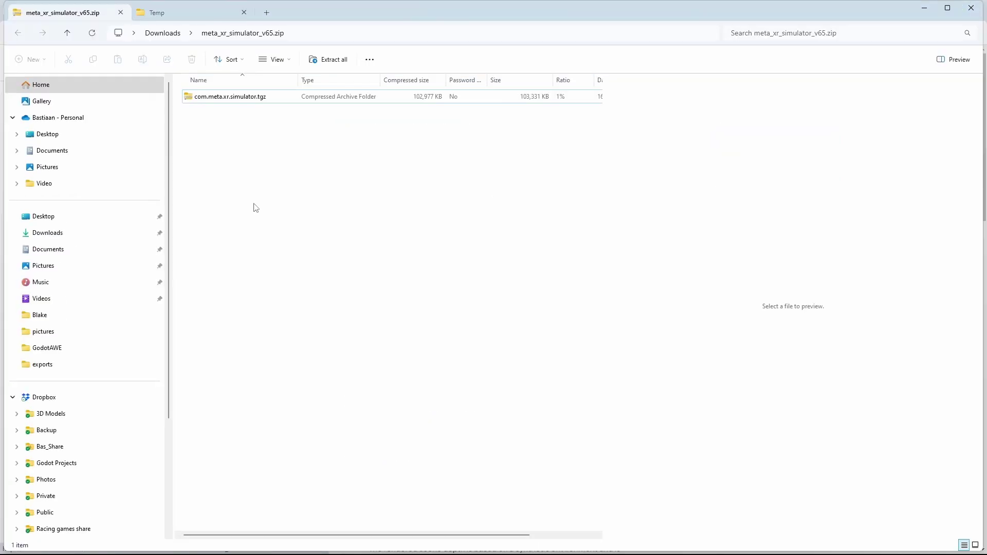
# Step: Copy com.meta.xr.simulator.tgz from the downloaded meta_xr_simulator_v65.zip into the C:\Temp folder
pyautogui.click(220, 100)
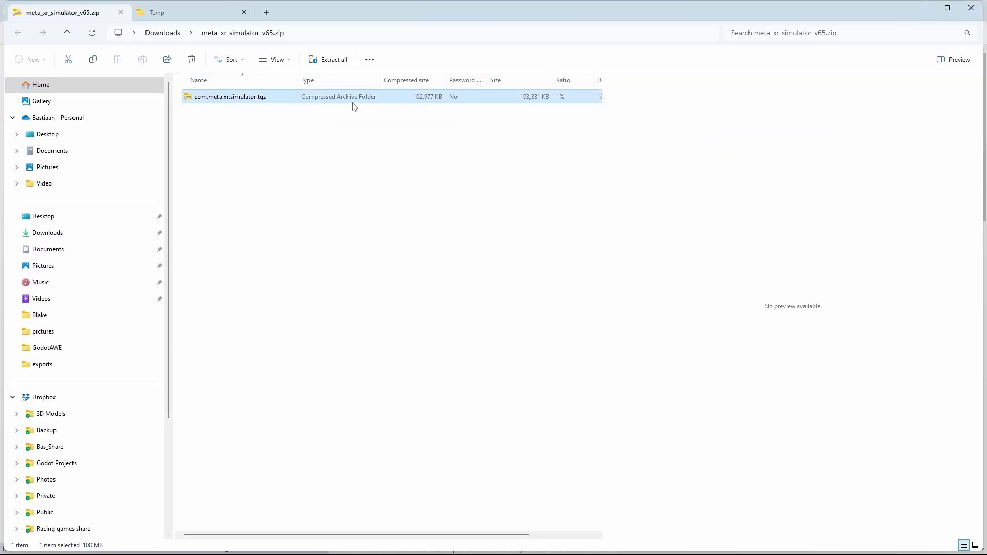
pyautogui.click(182, 15)
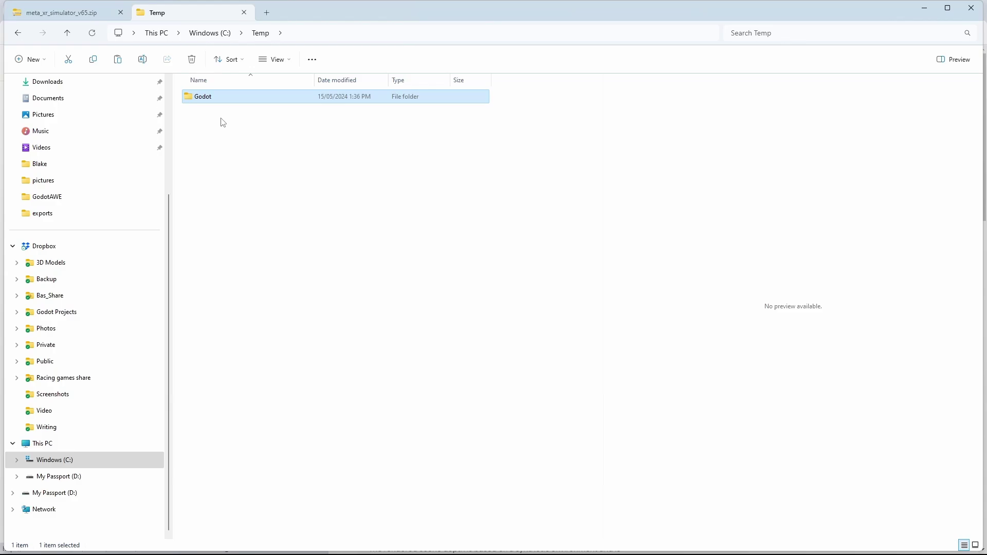
pyautogui.hotkey('ctrl', 'v')
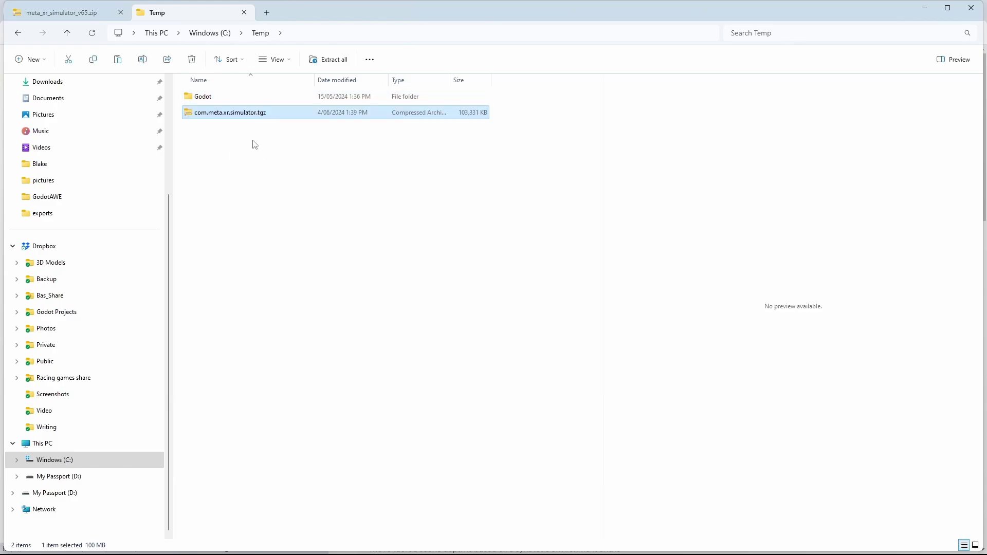
# Step: Extract com.meta.xr.simulator.tgz into C:\Temp\com.meta.xr.simulator
pyautogui.rightClick(240, 115)
pyautogui.click(307, 232)
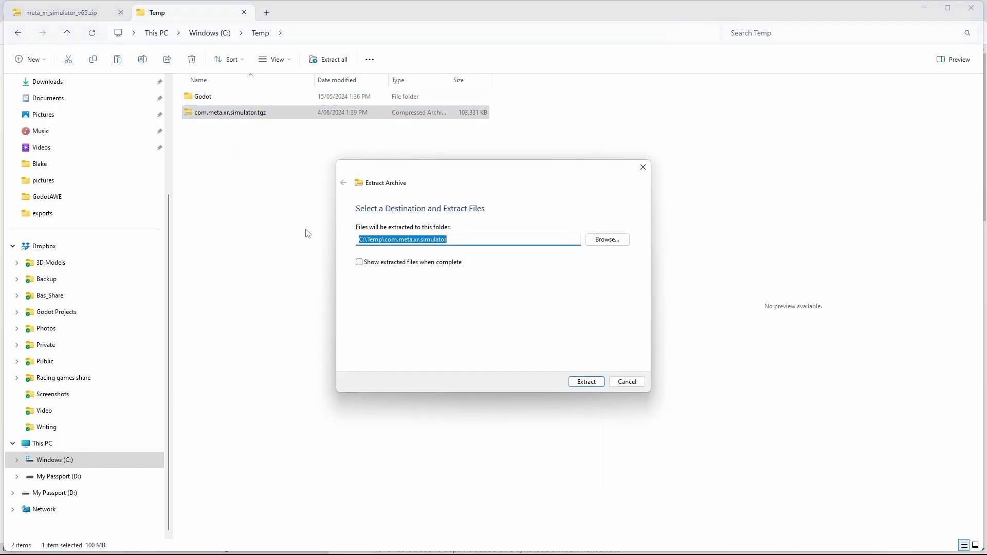
pyautogui.click(587, 382)
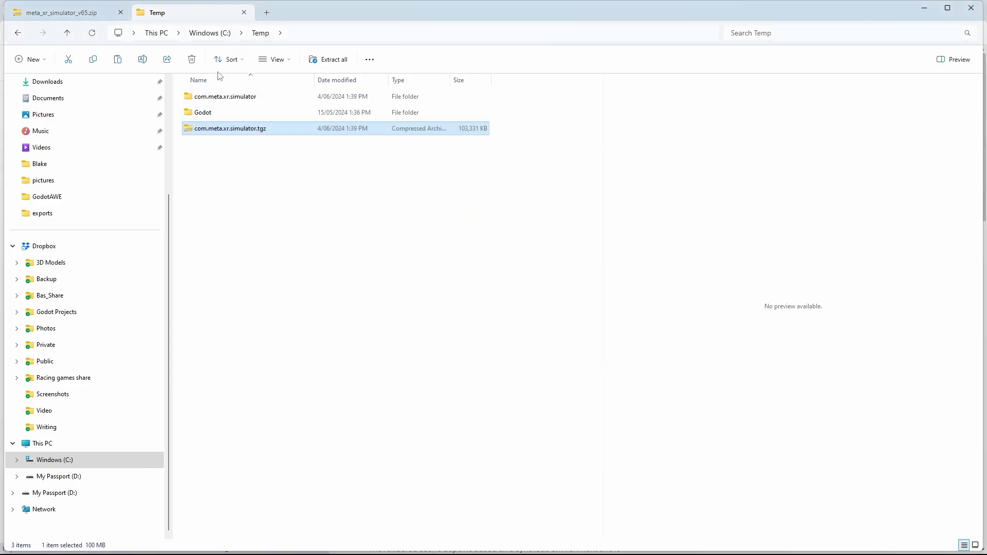
# Step: Open the MetaXRSimulator folder inside the package folder of the extracted com.meta.xr.simulator directory
pyautogui.doubleClick(226, 97)
pyautogui.doubleClick(239, 100)
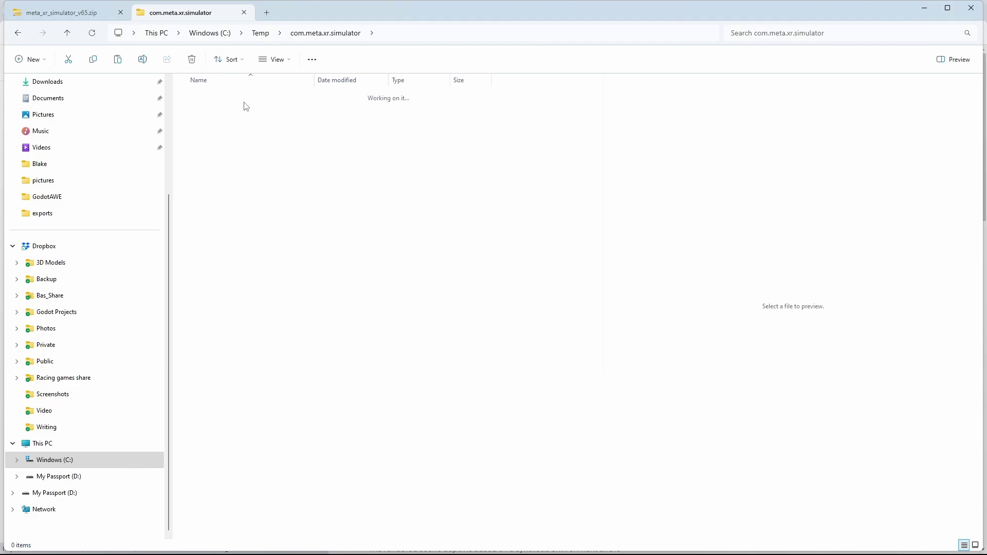
pyautogui.click(215, 129)
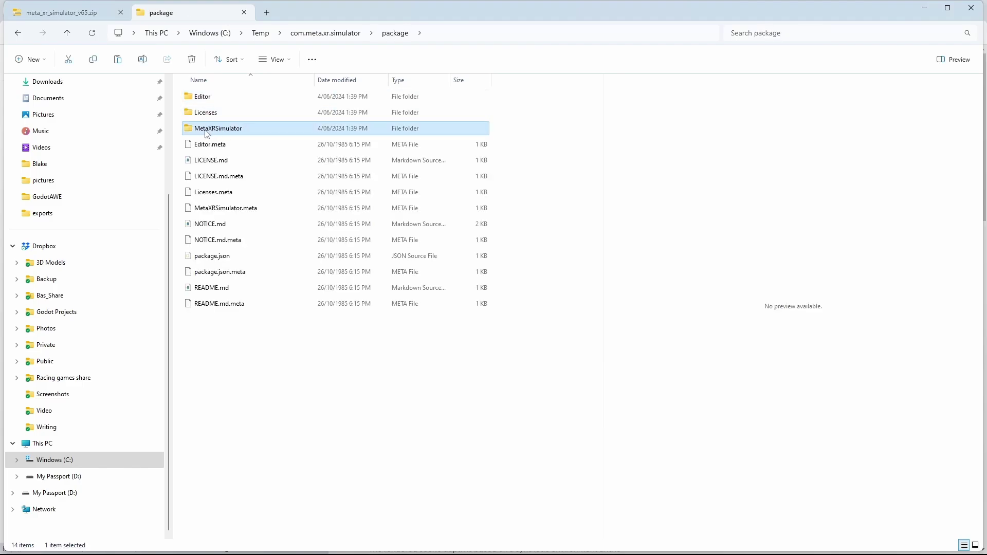
pyautogui.doubleClick(230, 131)
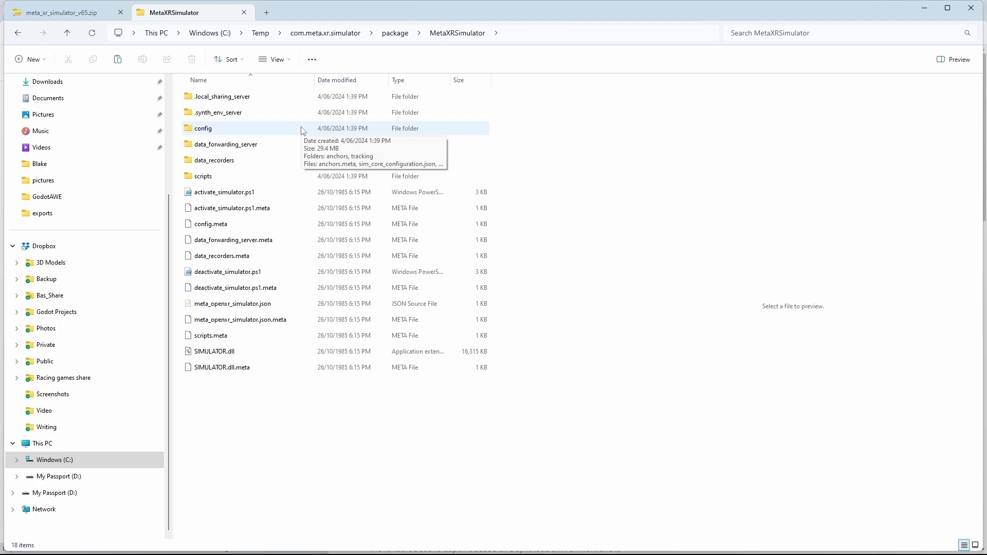
# Step: Switch to Godot and expand the OpenXR Runtime Paths dictionary in the editor settings
pyautogui.hotkey('alt', 'Tab')
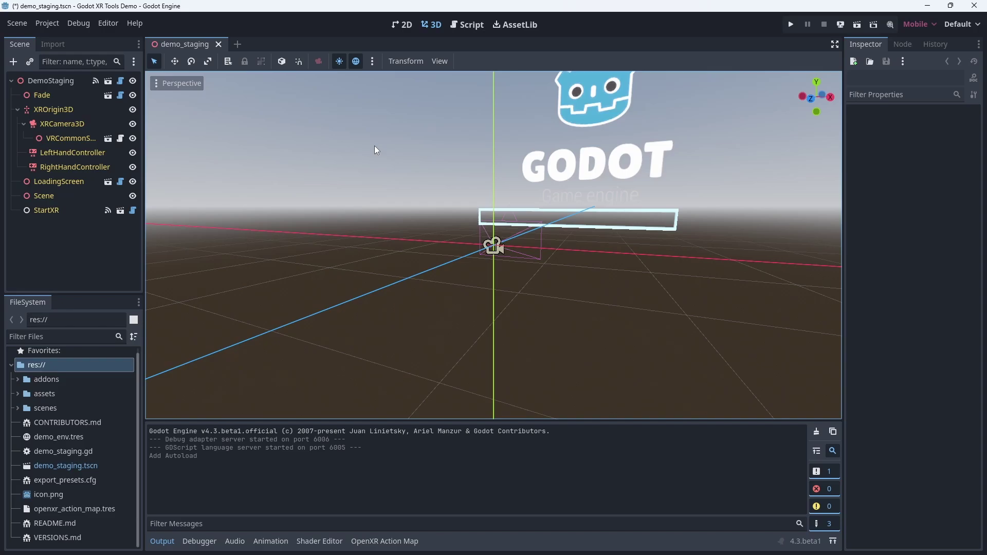
pyautogui.click(113, 26)
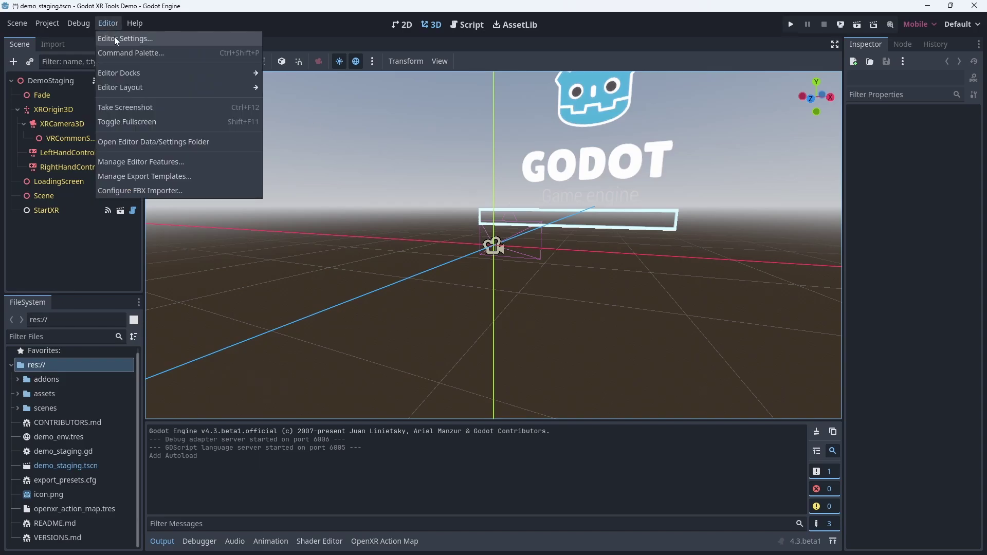
pyautogui.click(114, 37)
pyautogui.scroll(-2, 319, 328)
pyautogui.scroll(-12, 319, 329)
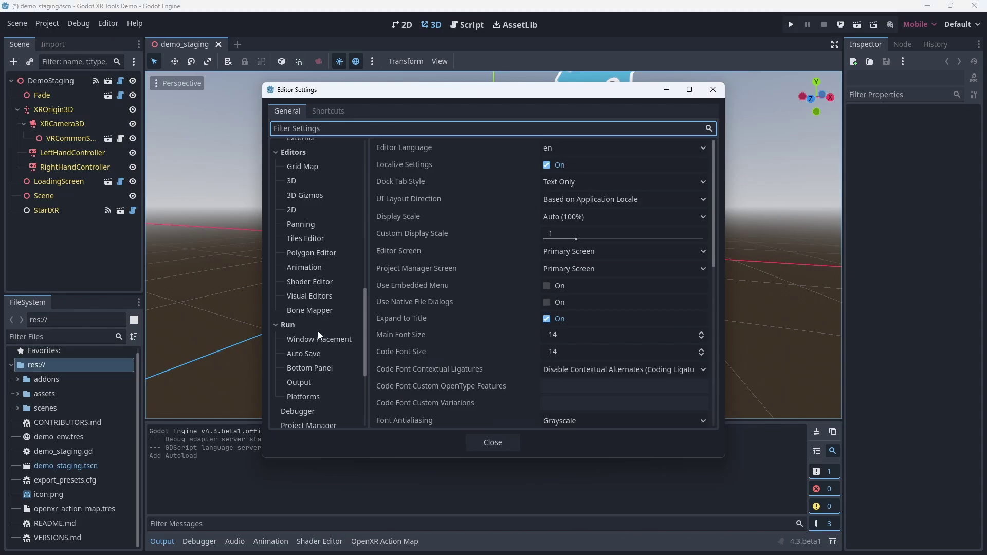
pyautogui.click(300, 402)
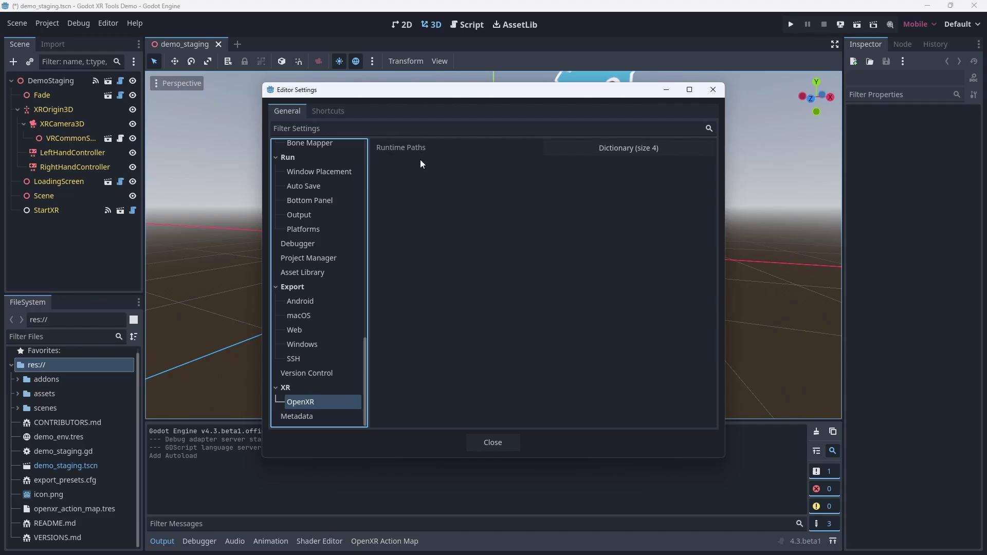
pyautogui.click(577, 154)
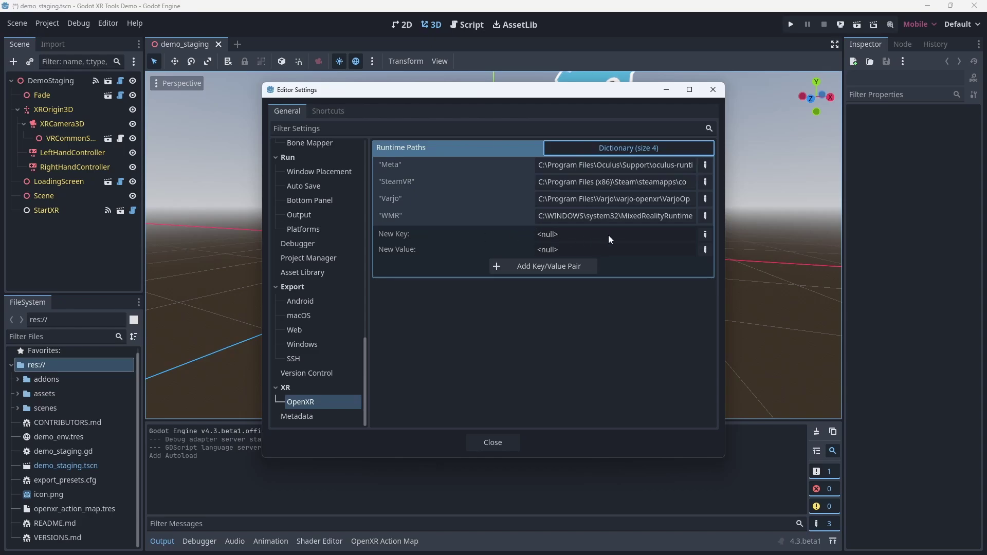
# Step: Give the new Runtime Paths entry the String key "Meta XR Simulator" and set its value type to String
pyautogui.click(706, 234)
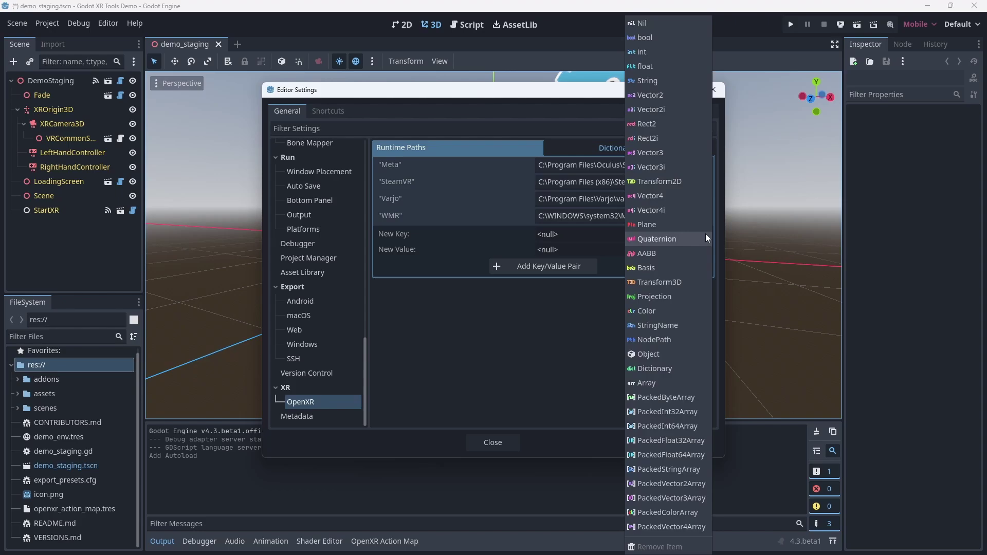
pyautogui.click(657, 81)
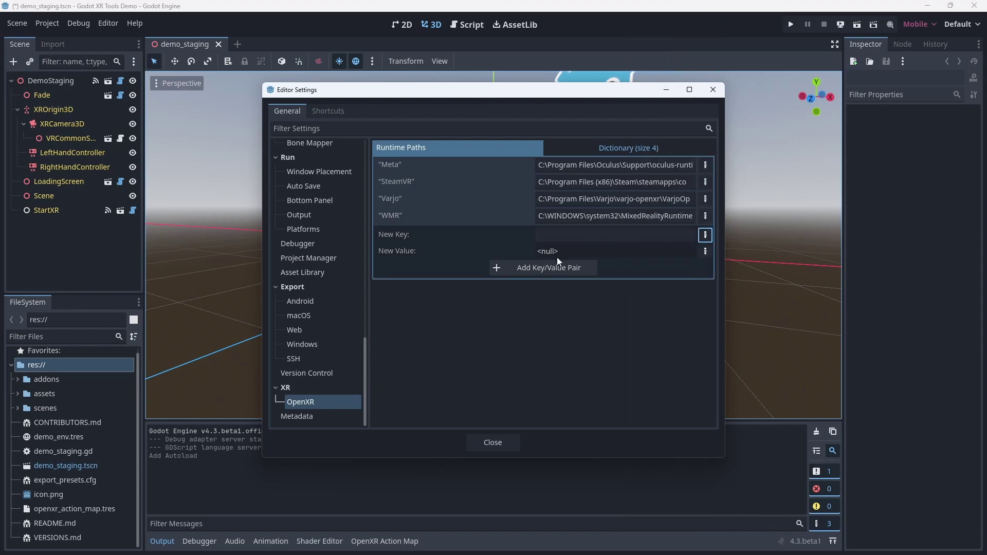
pyautogui.click(565, 229)
pyautogui.write('Meta ')
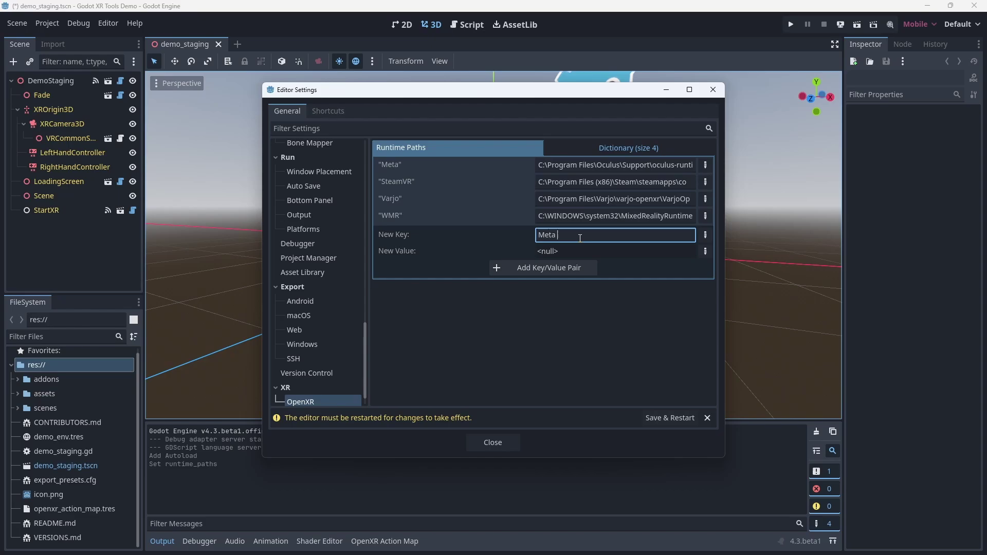
pyautogui.write('XR Simulator')
pyautogui.click(706, 252)
pyautogui.click(654, 82)
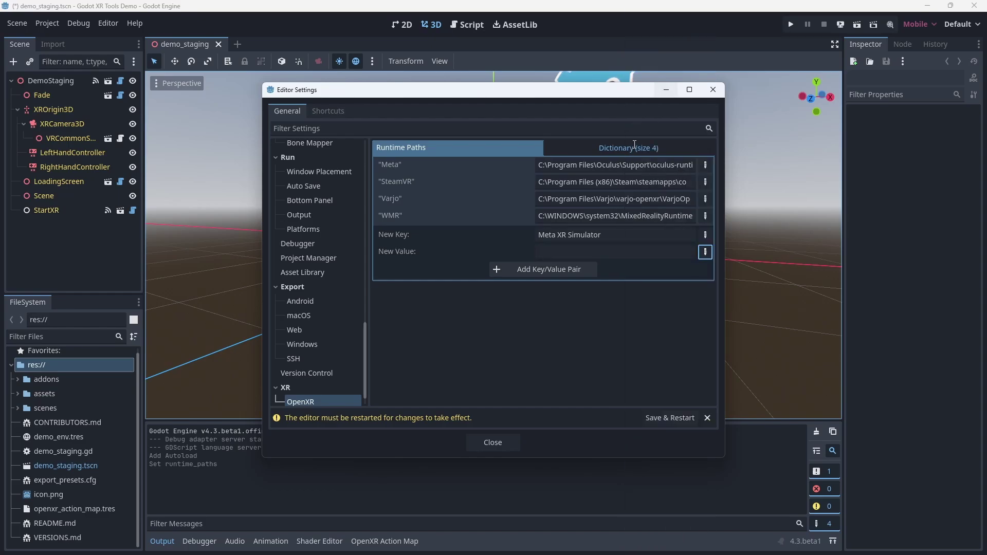
# Step: Switch to File Explorer and copy the full path of meta_openxr_simulator.json in the MetaXRSimulator folder
pyautogui.hotkey('alt', 'Tab')
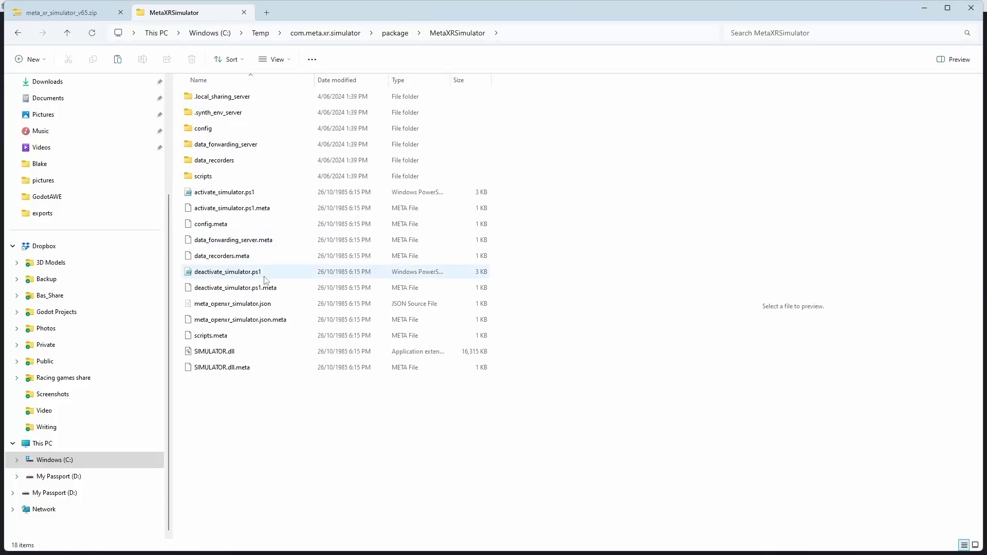
pyautogui.click(255, 307)
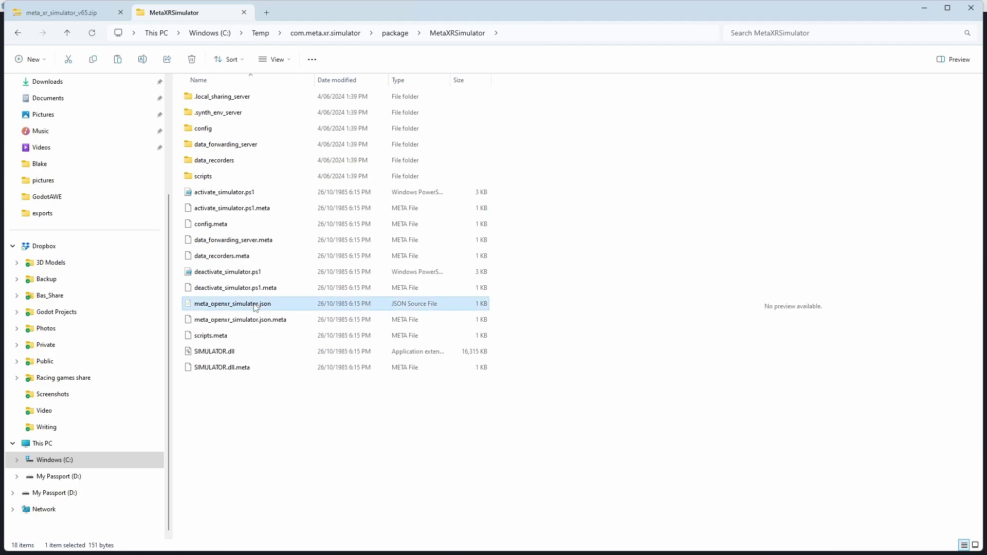
pyautogui.keyDown('ctrl'); pyautogui.click(256, 307); pyautogui.keyUp('ctrl')
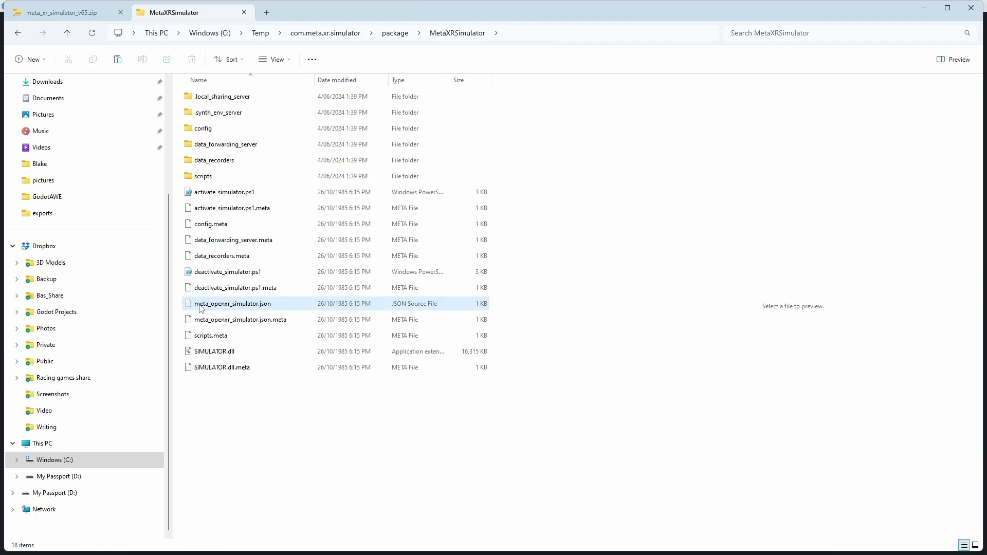
pyautogui.click(252, 307)
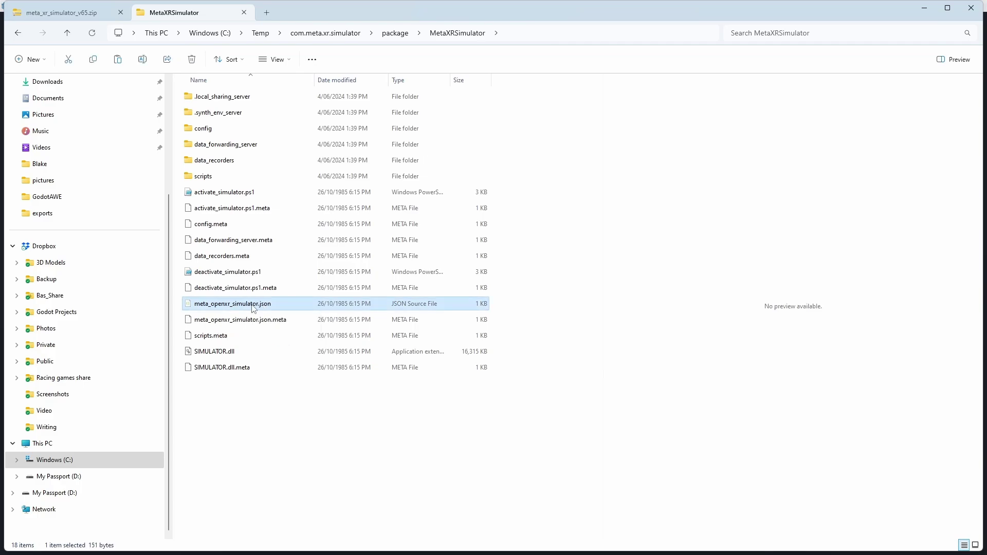
pyautogui.rightClick(253, 308)
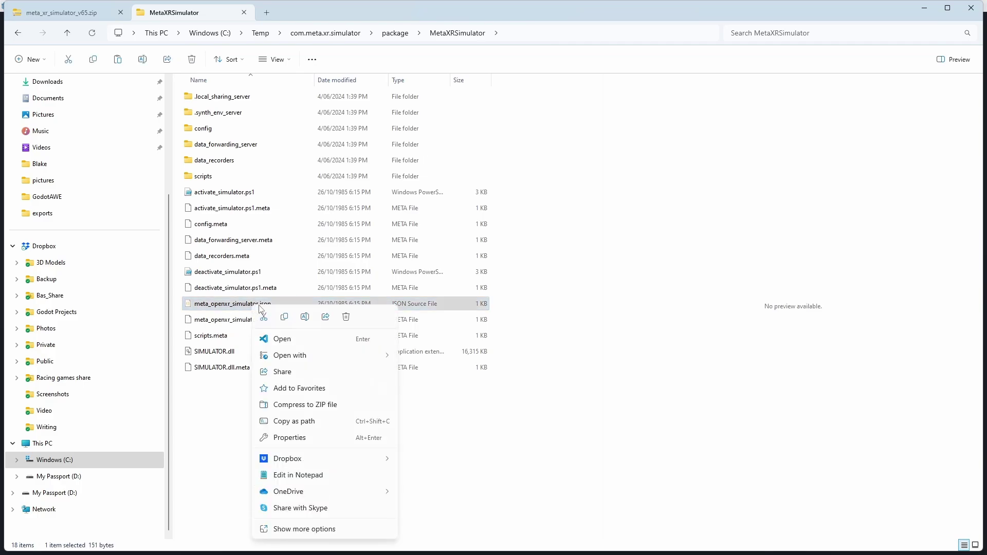
pyautogui.click(291, 426)
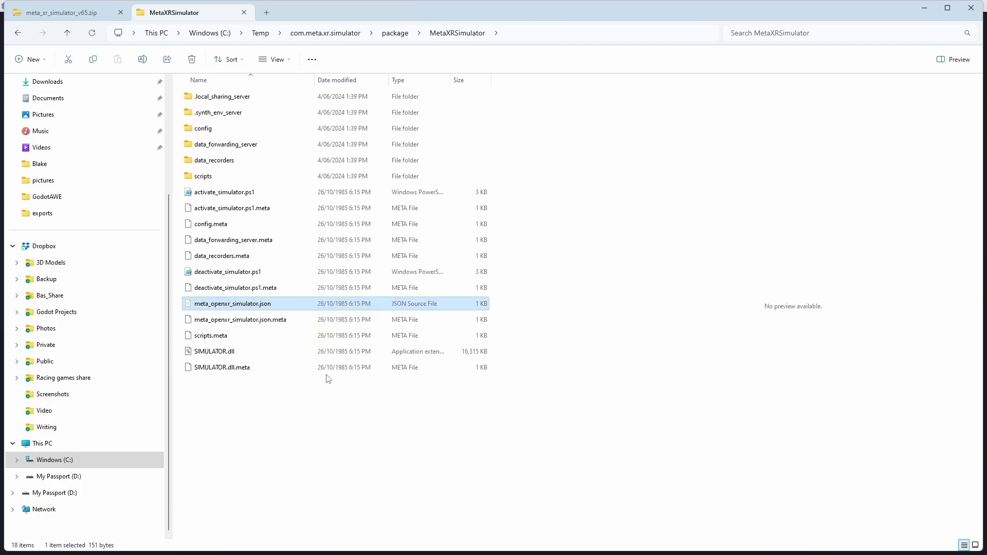
# Step: Back in Godot, set the new entry's value to the copied meta_openxr_simulator.json path without its surrounding quotation marks
pyautogui.hotkey('alt', 'Tab')
pyautogui.click(554, 254)
pyautogui.hotkey('ctrl', 'v')
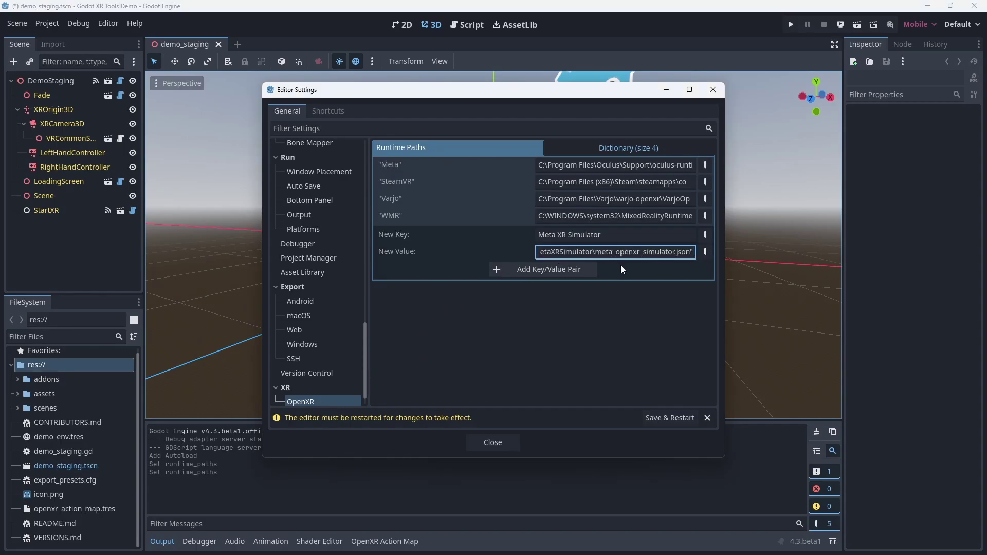
pyautogui.press('BackSpace')
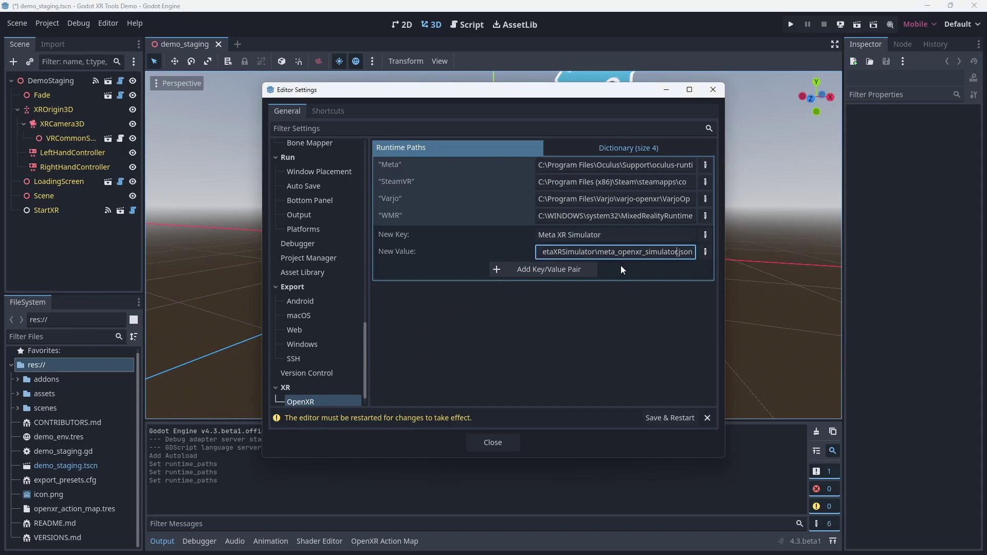
pyautogui.press('Left')
pyautogui.press('Left')
pyautogui.press('Left')
pyautogui.press('Left')
pyautogui.press('Left')
pyautogui.press('Left')
pyautogui.press('Left')
pyautogui.press('Left')
pyautogui.press('Left')
pyautogui.press('Left')
pyautogui.press('Left')
pyautogui.press('Left')
pyautogui.press('Left')
pyautogui.press('Left')
pyautogui.press('Left')
pyautogui.press('Left')
pyautogui.press('Left')
pyautogui.press('Left')
pyautogui.press('Left')
pyautogui.press('Left')
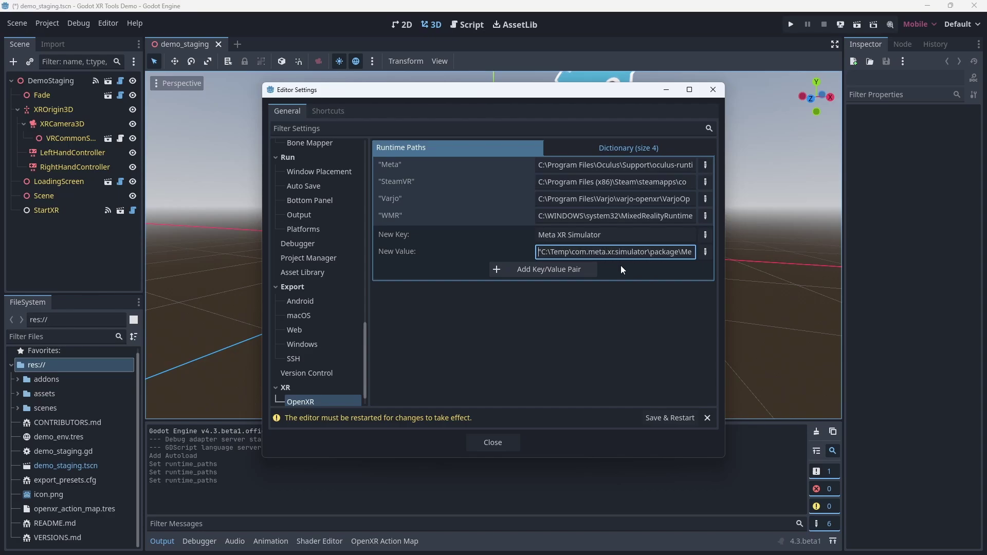
pyautogui.press('Delete')
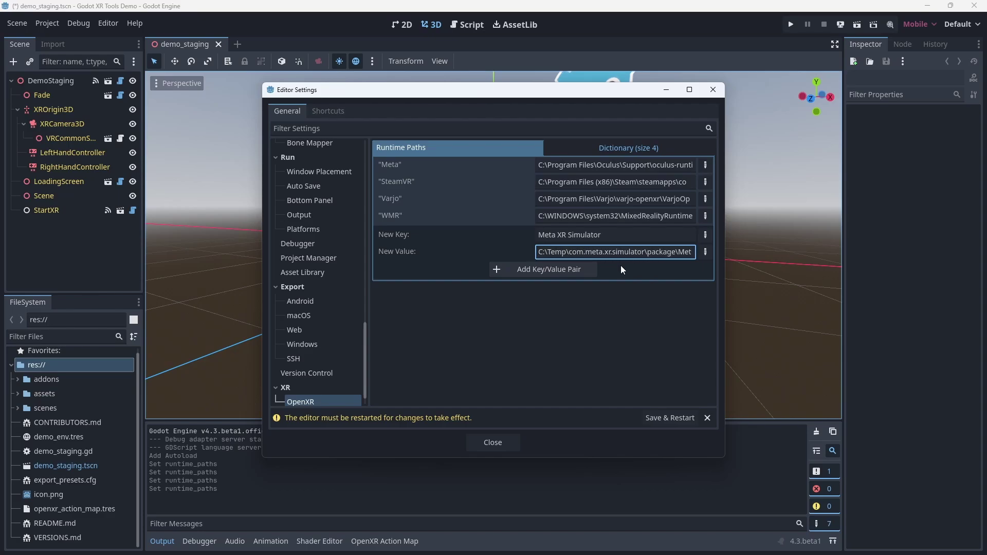
# Step: Add the Meta XR Simulator pair to the Runtime Paths dictionary, and save and restart the editor
pyautogui.click(558, 272)
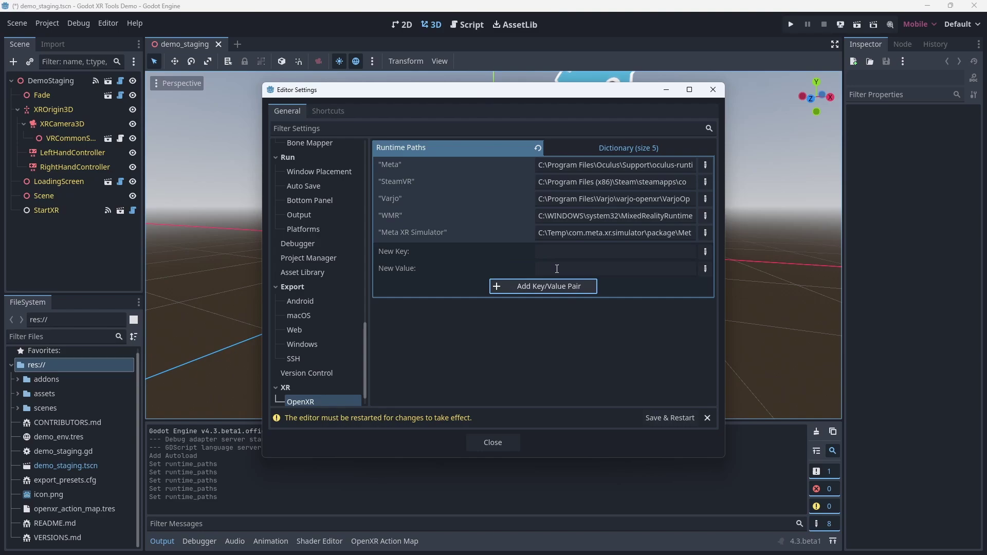
pyautogui.click(653, 416)
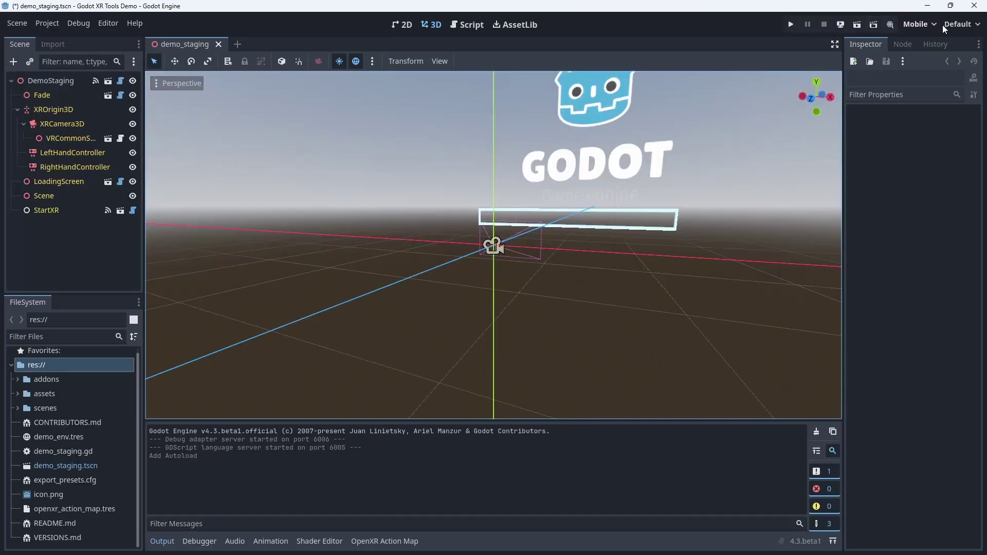
# Step: Choose Meta XR Simulator as the OpenXR runtime and run the project
pyautogui.click(958, 24)
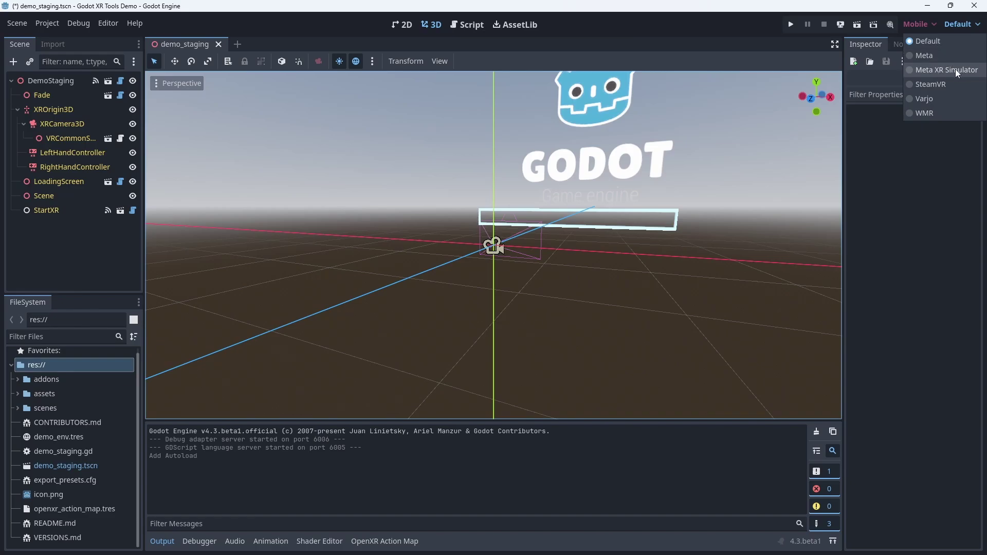
pyautogui.click(955, 68)
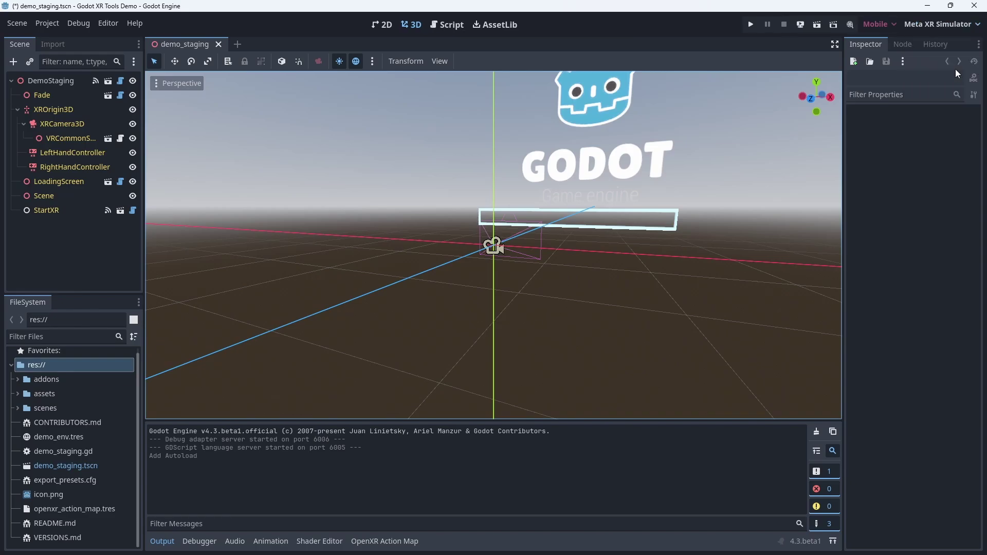
pyautogui.click(751, 25)
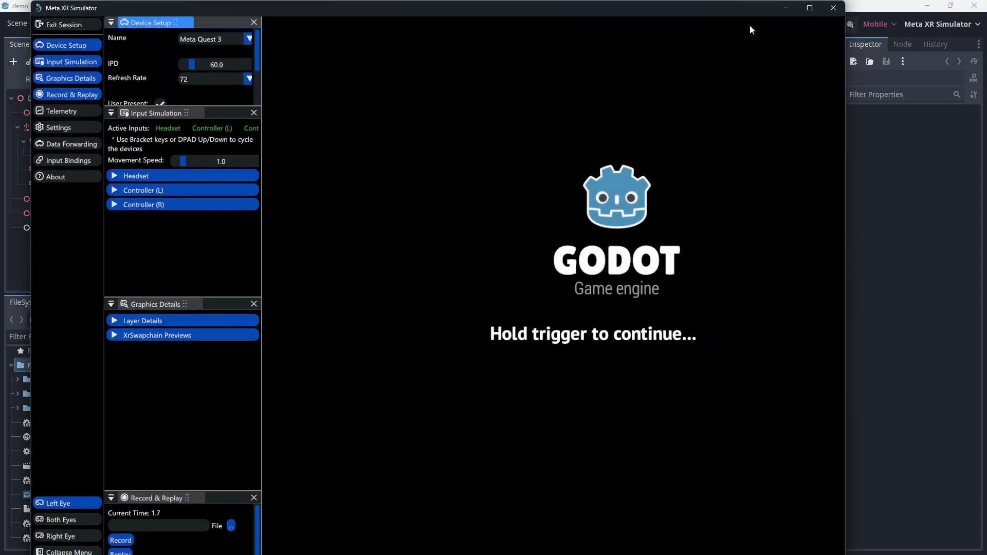
# Step: Continue past the Godot start screen, turn toward the Origin Gravity Demo portal in the lobby, and walk into it
pyautogui.click(524, 243)
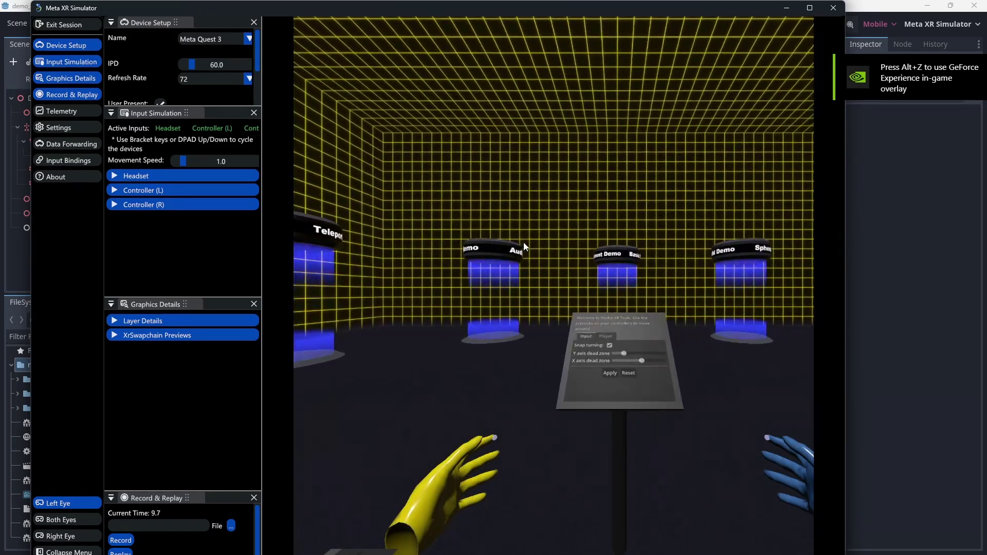
pyautogui.press('w')
pyautogui.moveTo(502, 234); pyautogui.dragTo(699, 240)
pyautogui.press('w')
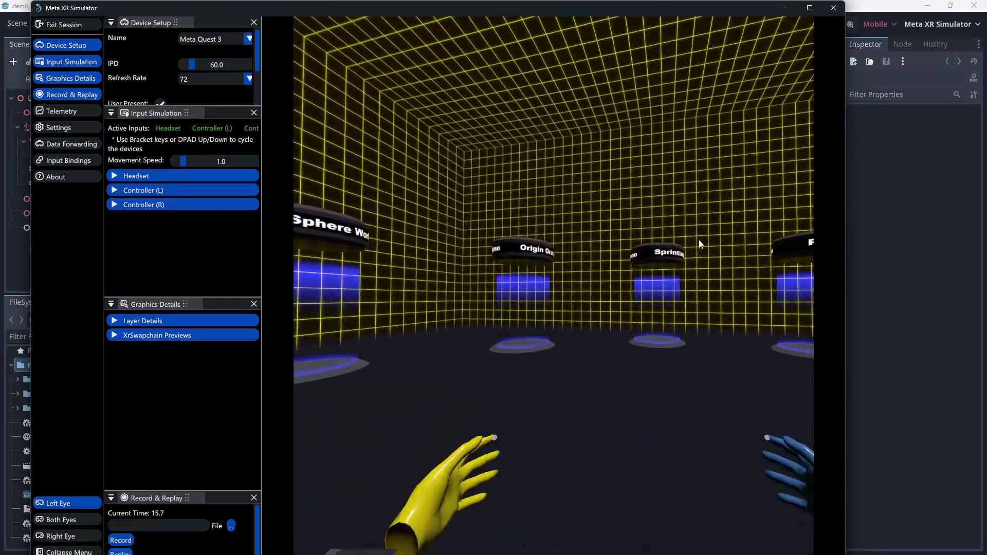
pyautogui.moveTo(699, 239); pyautogui.dragTo(628, 249, button='right')
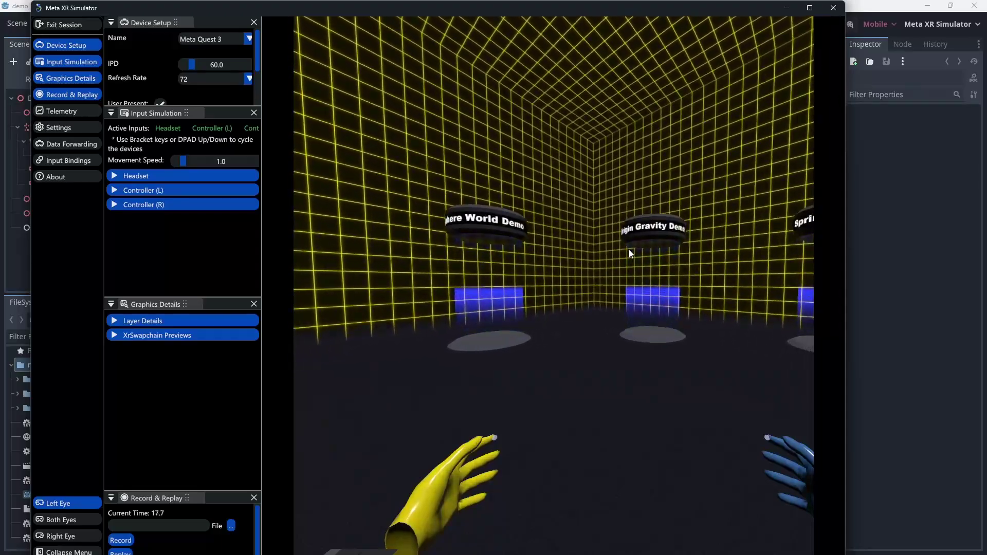
pyautogui.moveTo(628, 249); pyautogui.dragTo(657, 259)
pyautogui.press('w')
pyautogui.press('w')
pyautogui.press('w')
pyautogui.press('w')
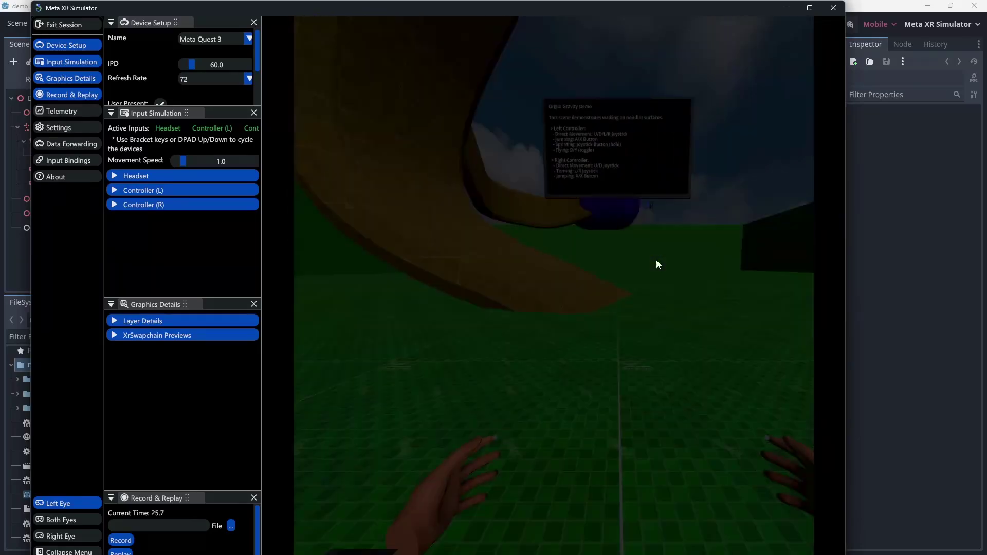
# Step: In the Origin Gravity Demo scene, turn toward the curved brick ramp and walk up it
pyautogui.moveTo(656, 259); pyautogui.dragTo(594, 259, button='right')
pyautogui.press('w')
pyautogui.moveTo(560, 251); pyautogui.dragTo(504, 242)
pyautogui.press('w')
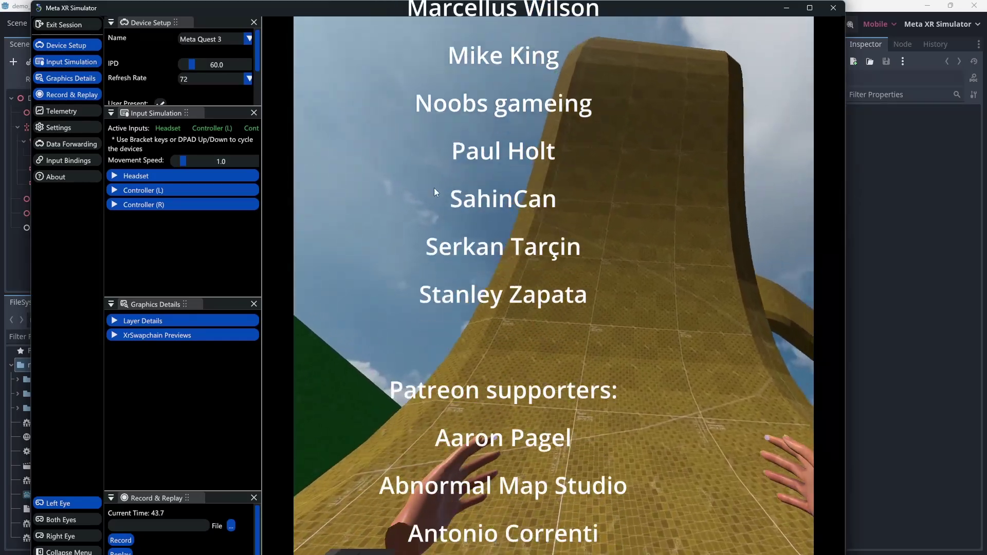
pyautogui.press('w')
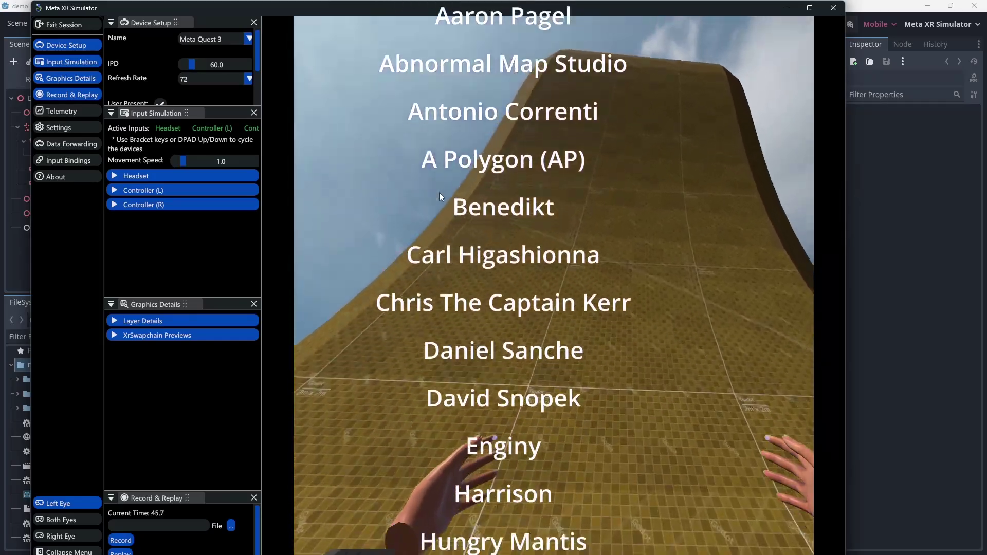